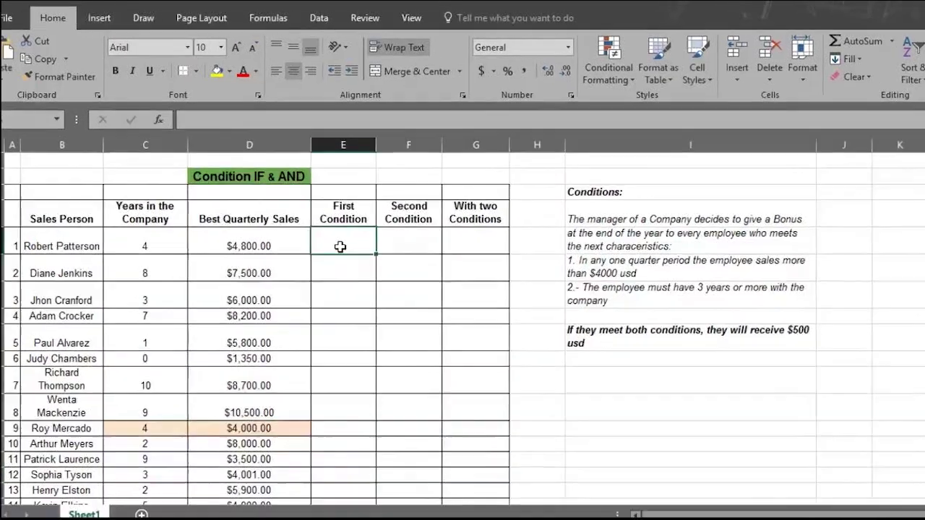
- Enter =IF(D5>4000,"yes","no") in E5 and fill it down the First Condition column to row 21
text(=)
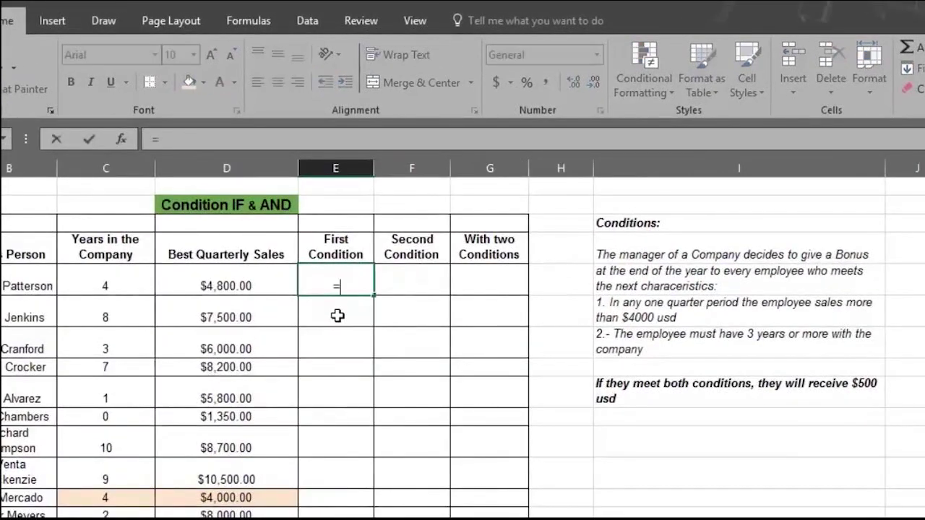
text(if()
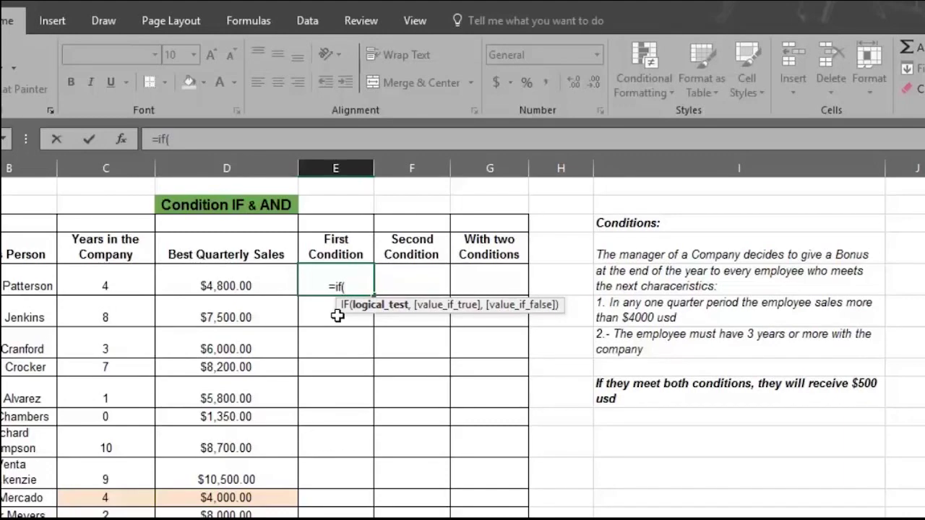
key(Left)
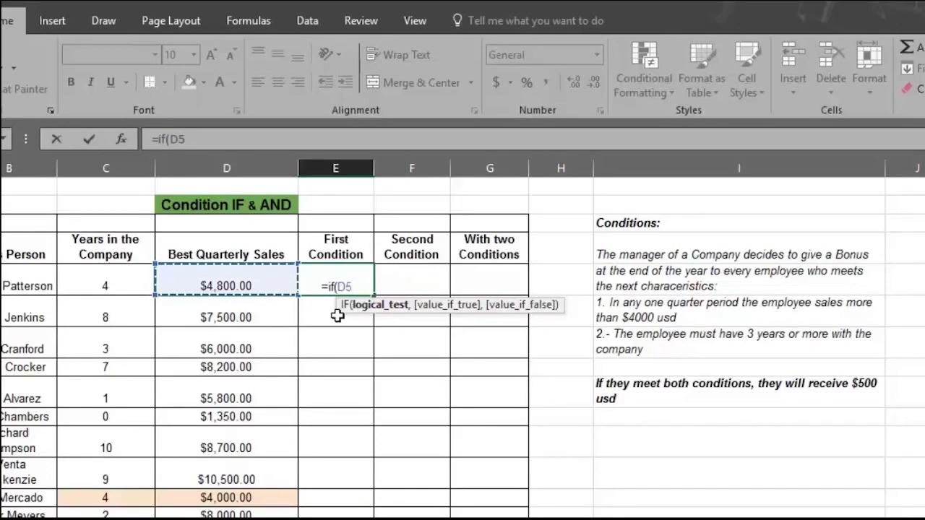
text(>)
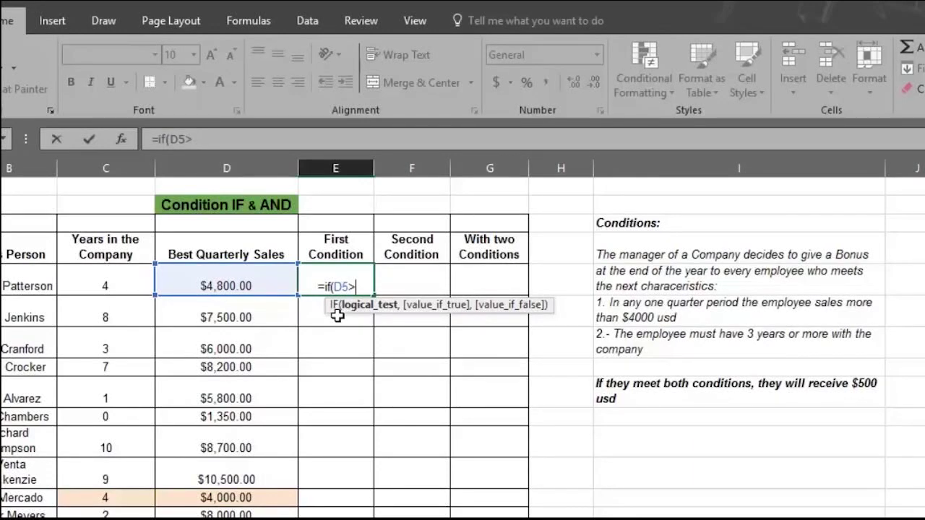
text(4000)
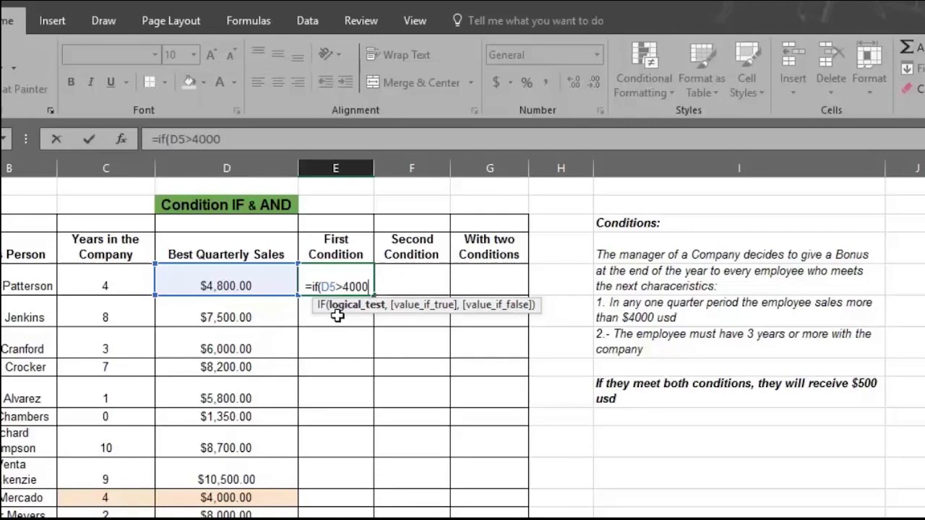
text(,")
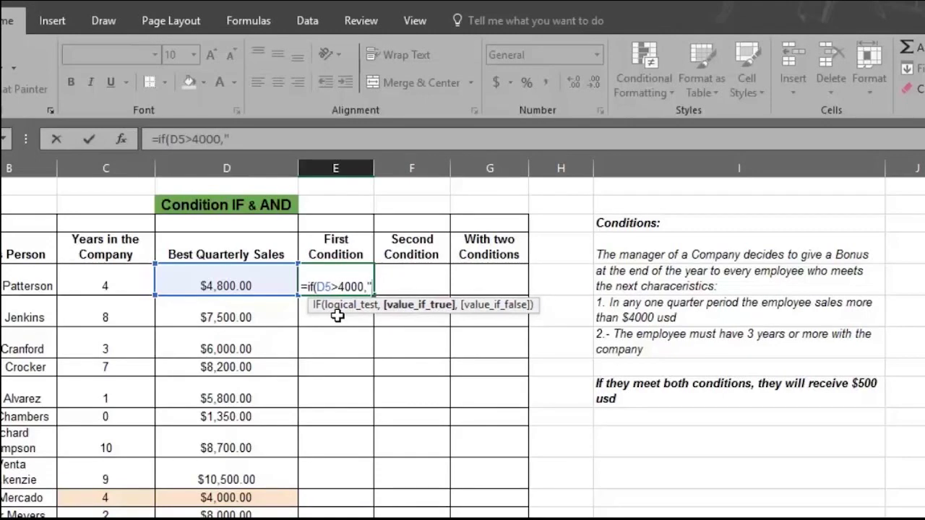
text(yes)
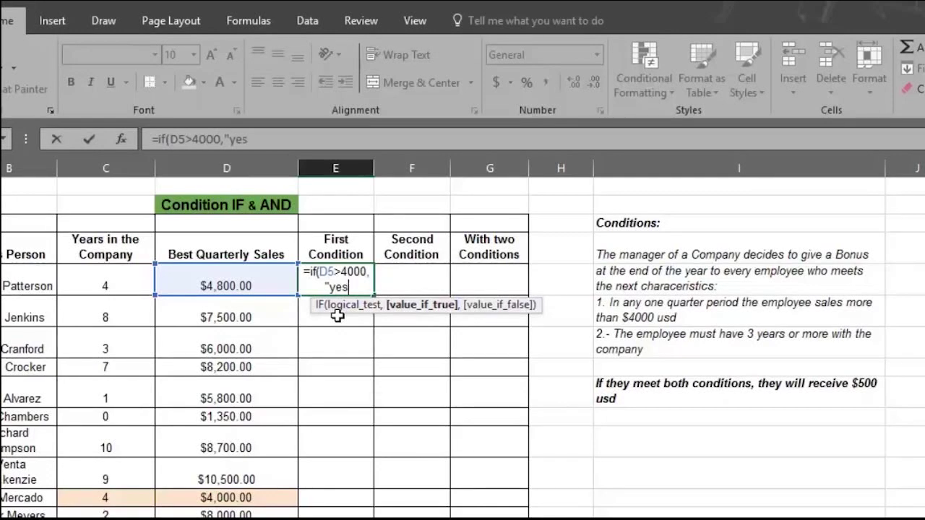
text(")
text(,)
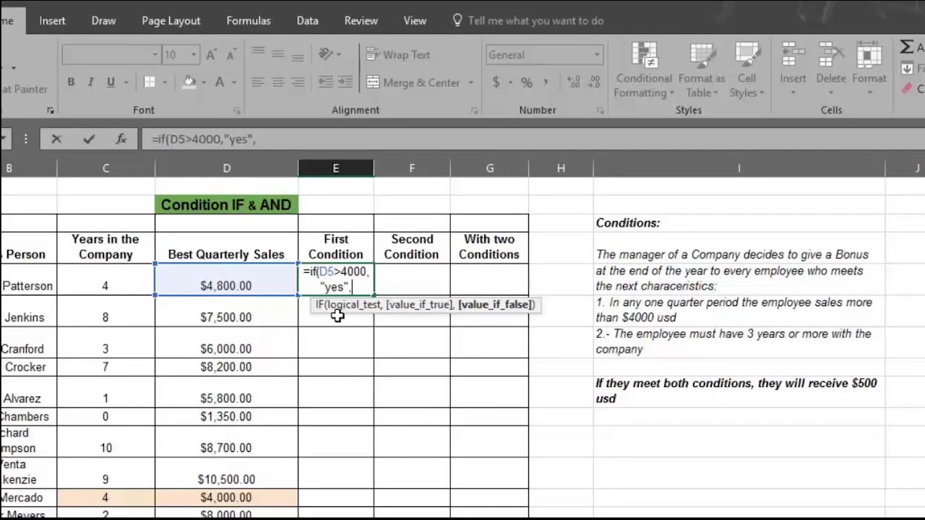
text("no")
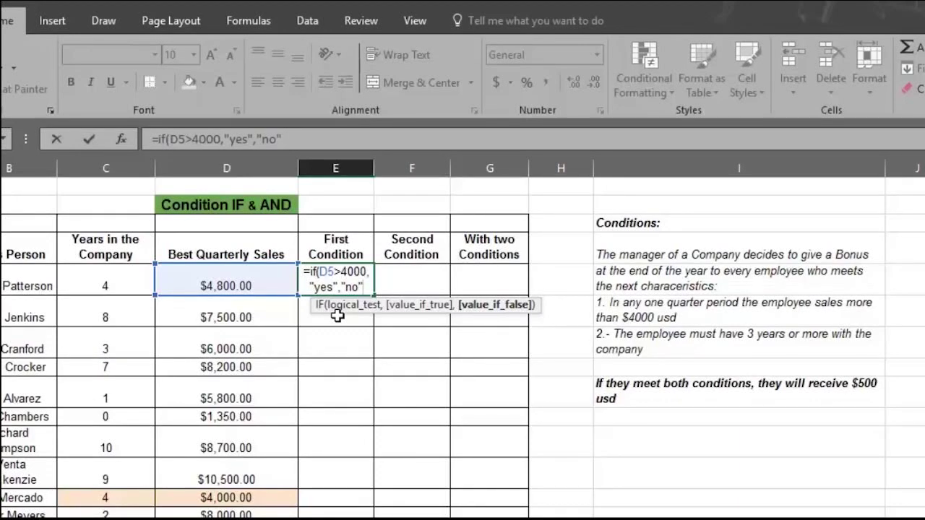
text())
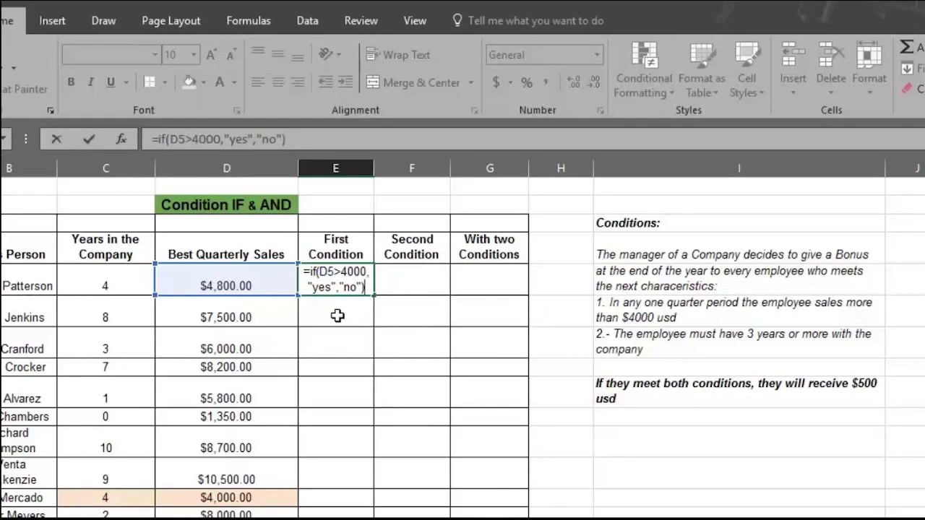
key(Return)
key(Up)
drag(374, 297, 346, 518)
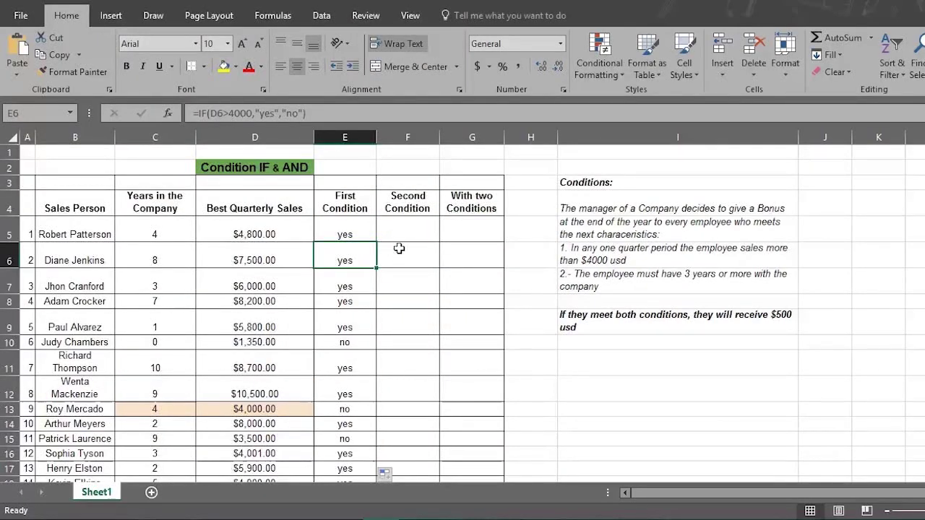
- Enter =IF(C5>=3,"yes","no") in F5 to test the years-in-company condition
click(420, 230)
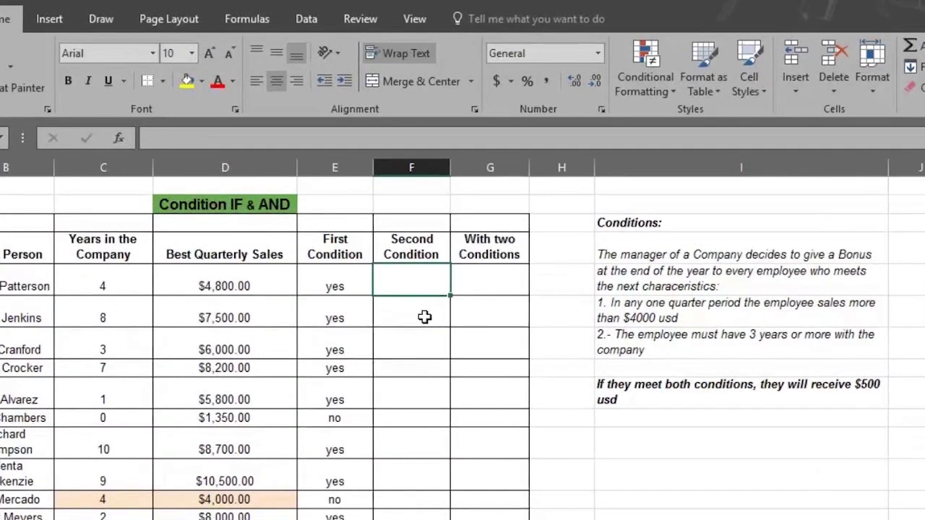
text(=)
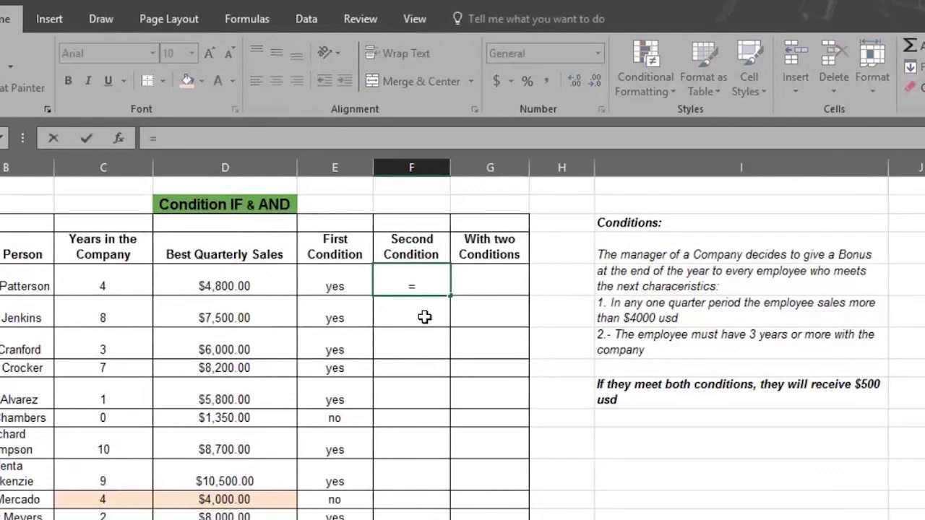
text(if)
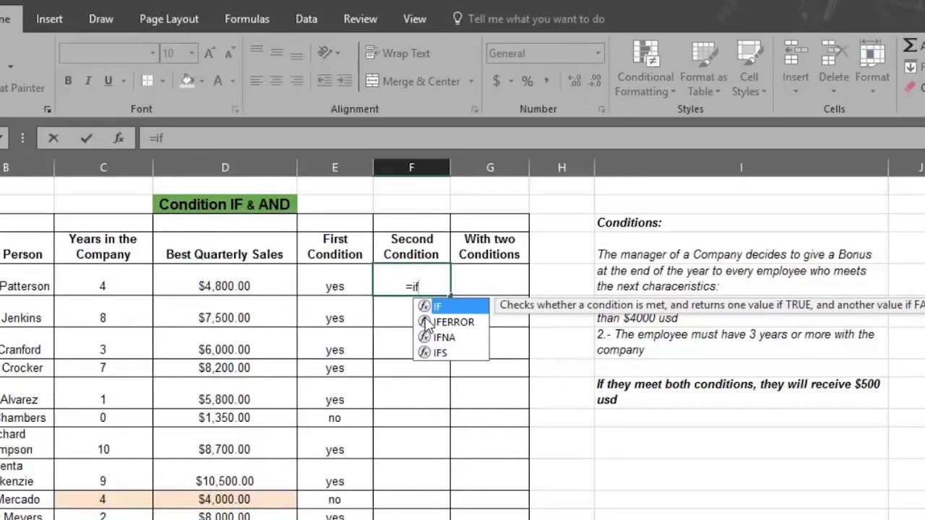
text(()
key(Left)
key(Left)
key(Left)
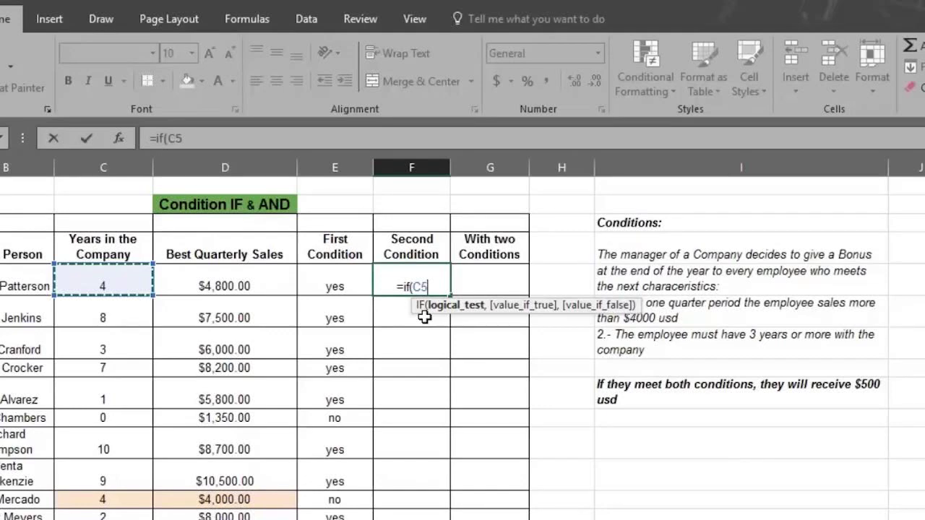
text(>=)
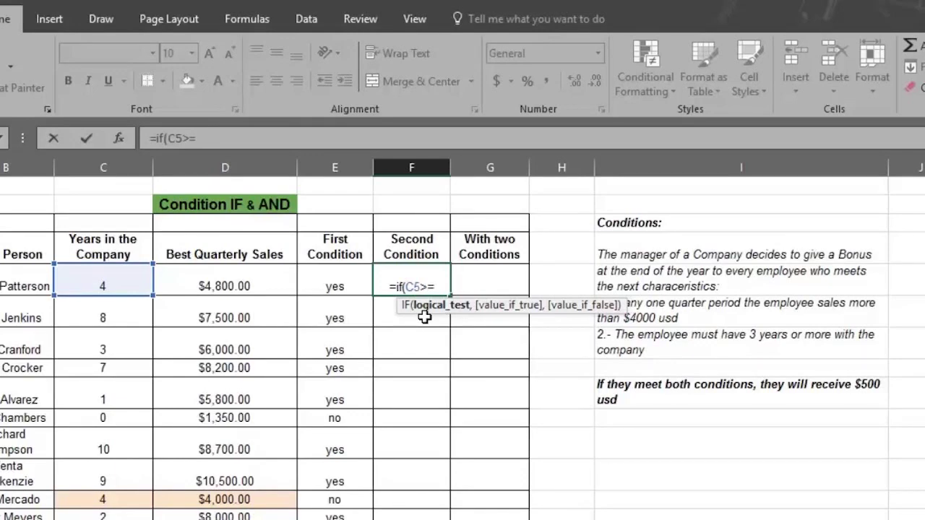
text(3)
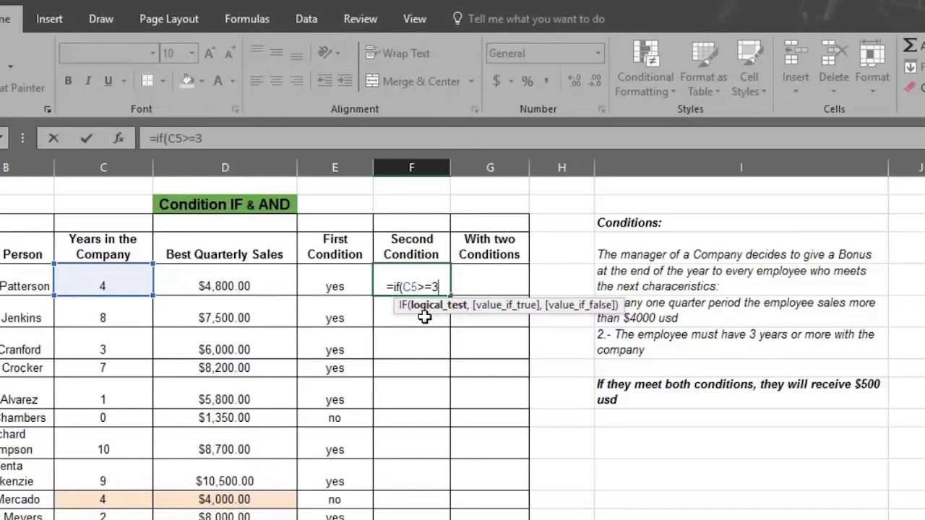
text(,)
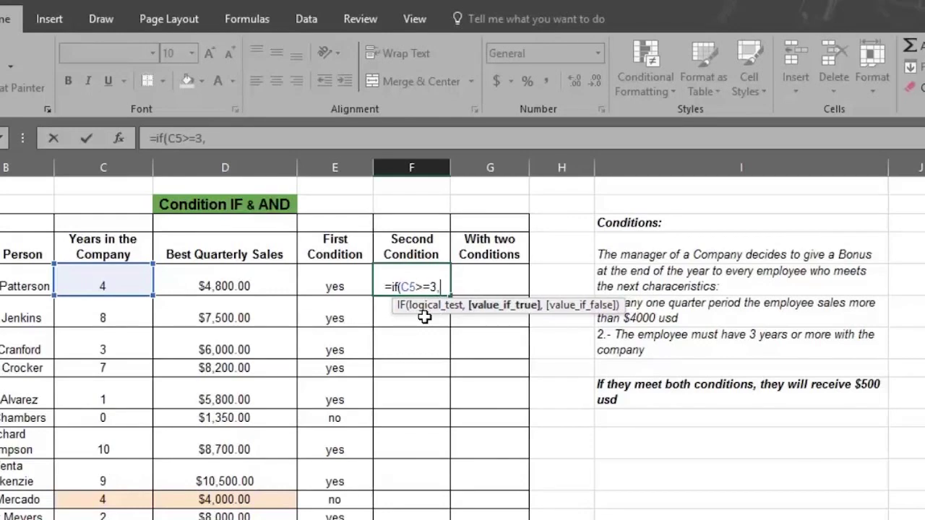
text("yes)
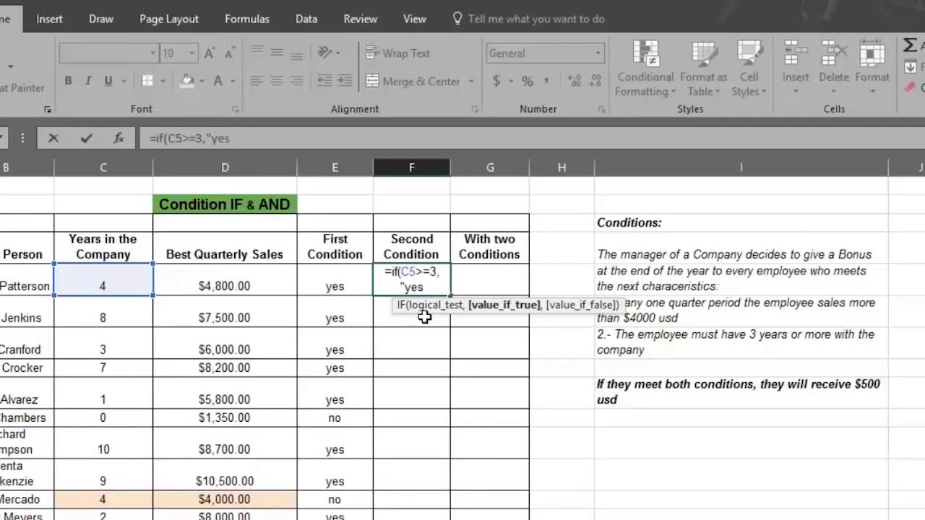
text(")
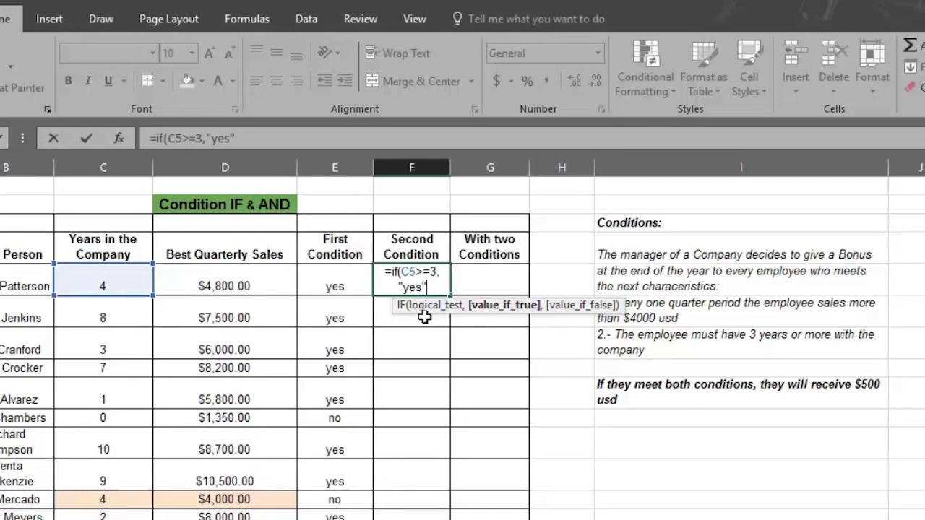
text(,")
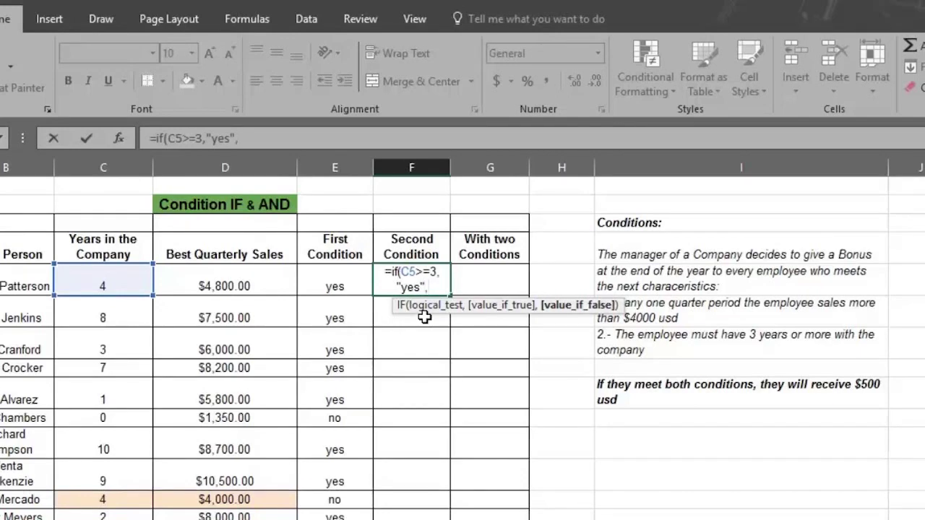
text(no")
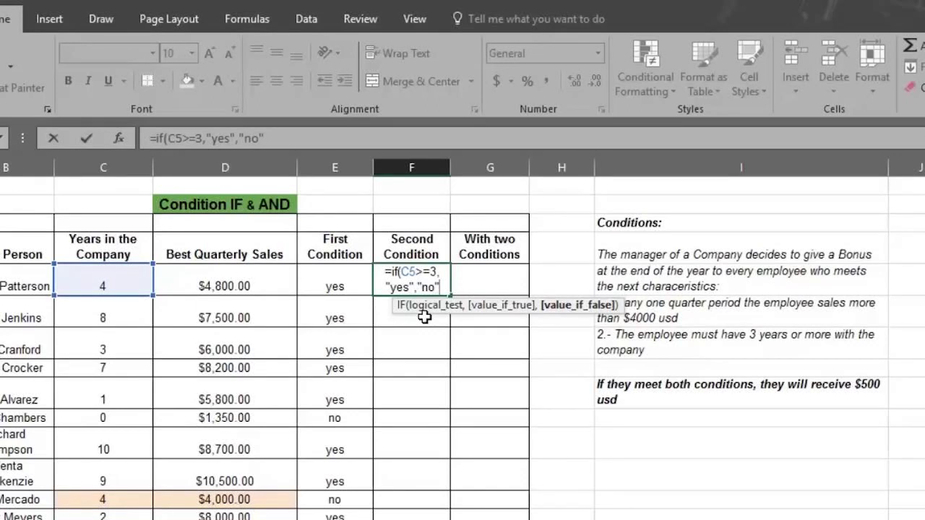
text())
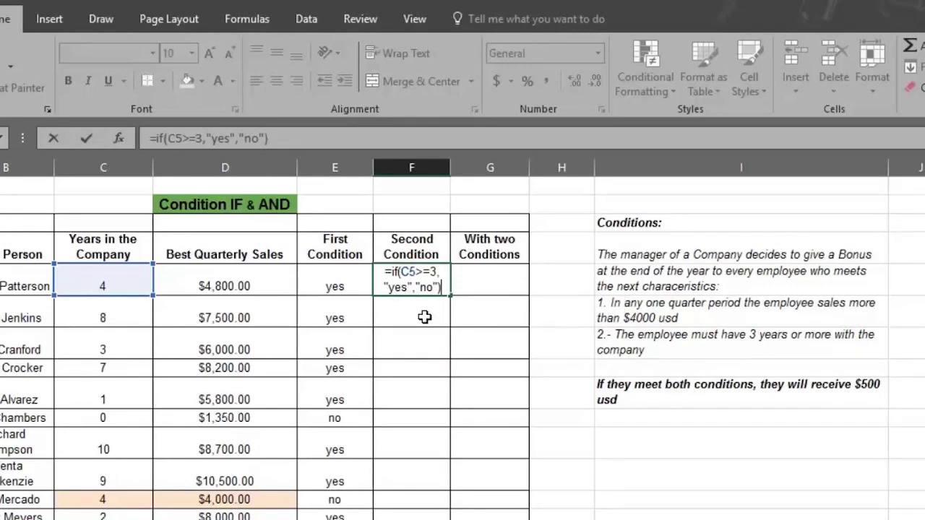
key(Return)
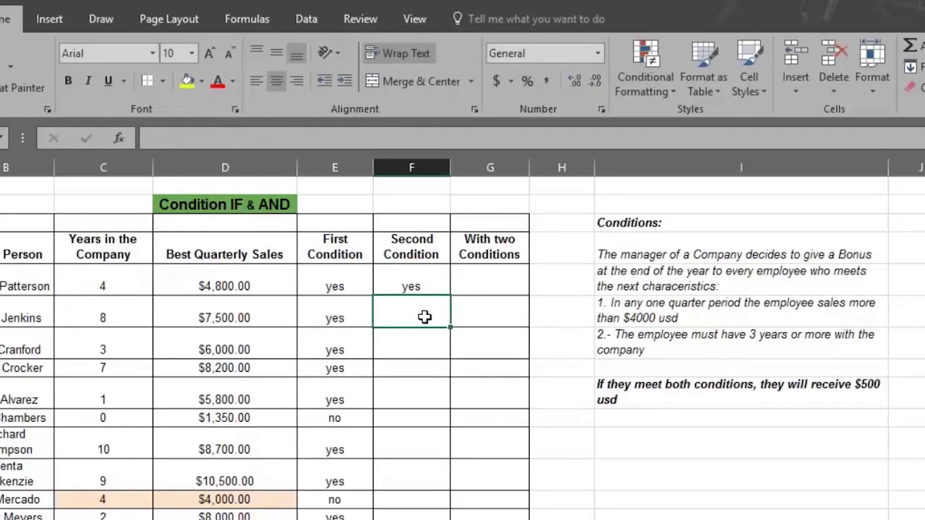
- Fill the F5 formula down the Second Condition column to row 21
key(Up)
drag(450, 295, 451, 421)
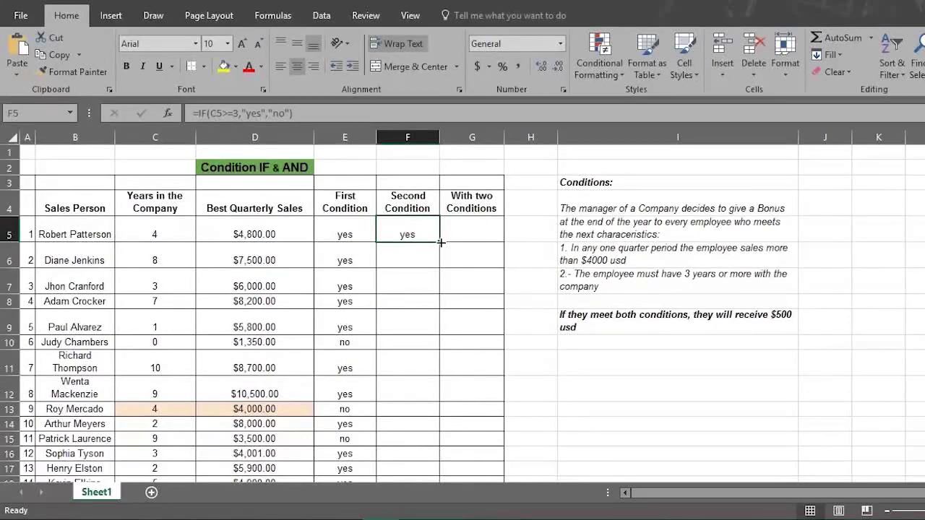
drag(440, 344, 442, 483)
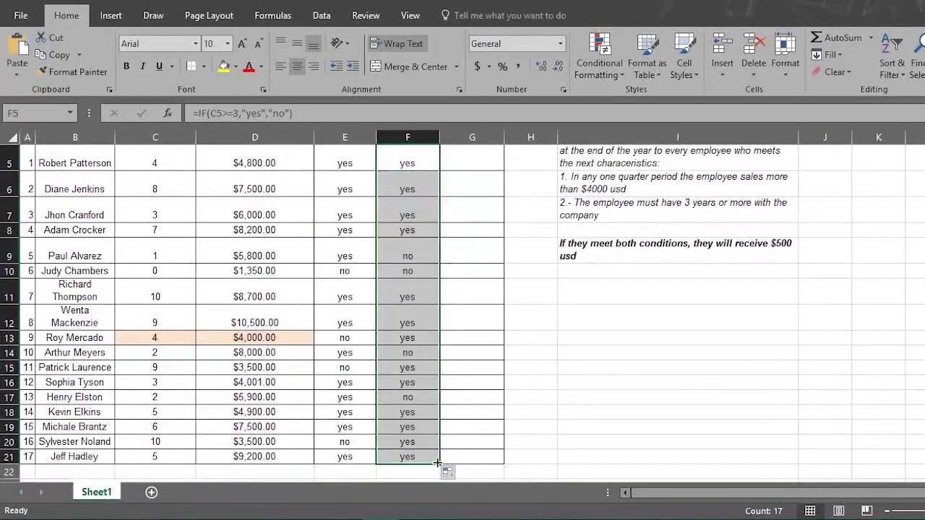
scroll(424, 262, up, 2)
click(424, 262)
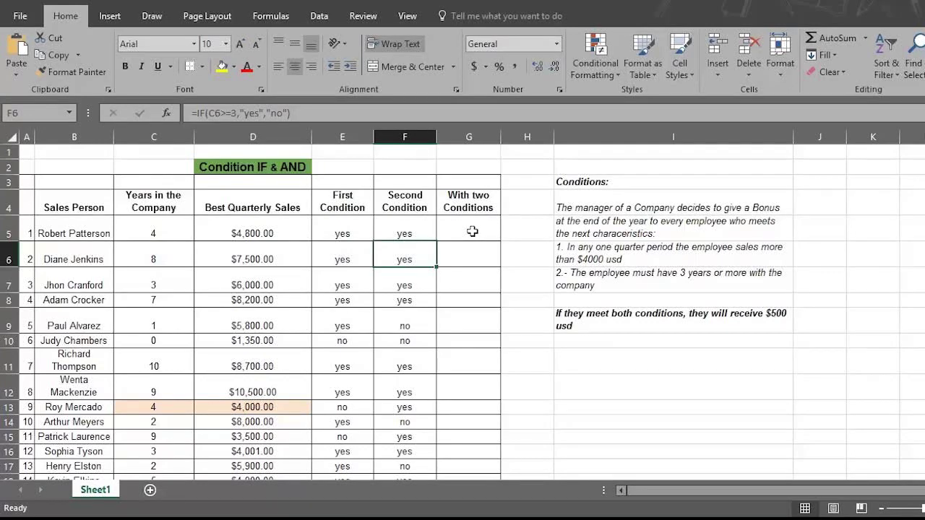
- Start an IF formula in G5 with a nested AND whose first condition is C5>=3
click(472, 232)
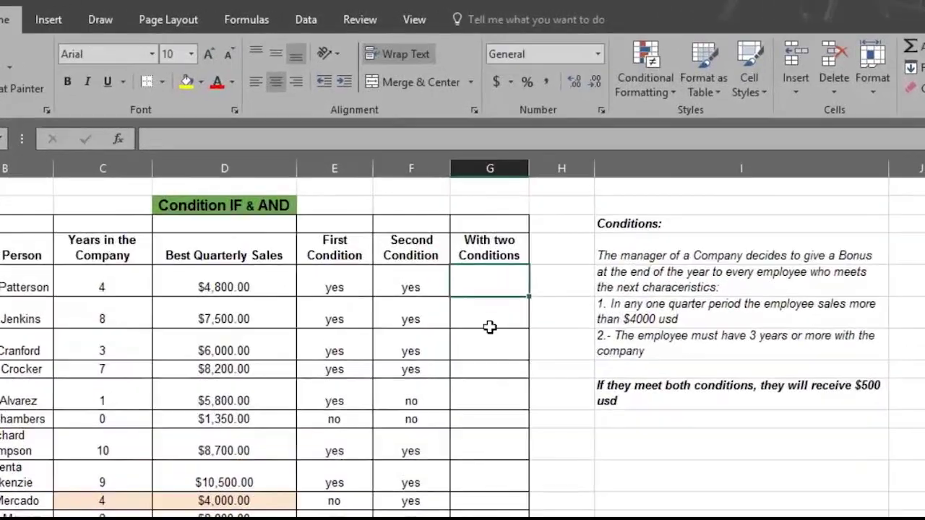
text(=i)
text(f)
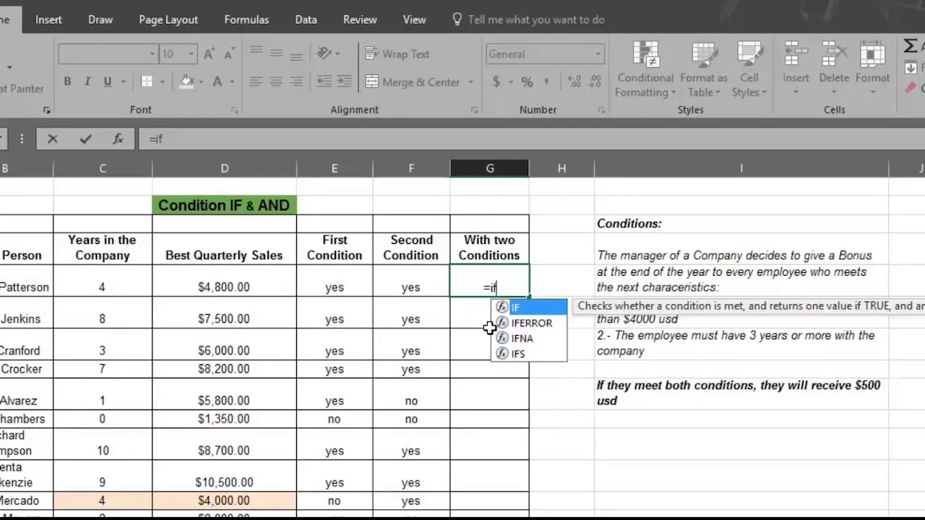
text(()
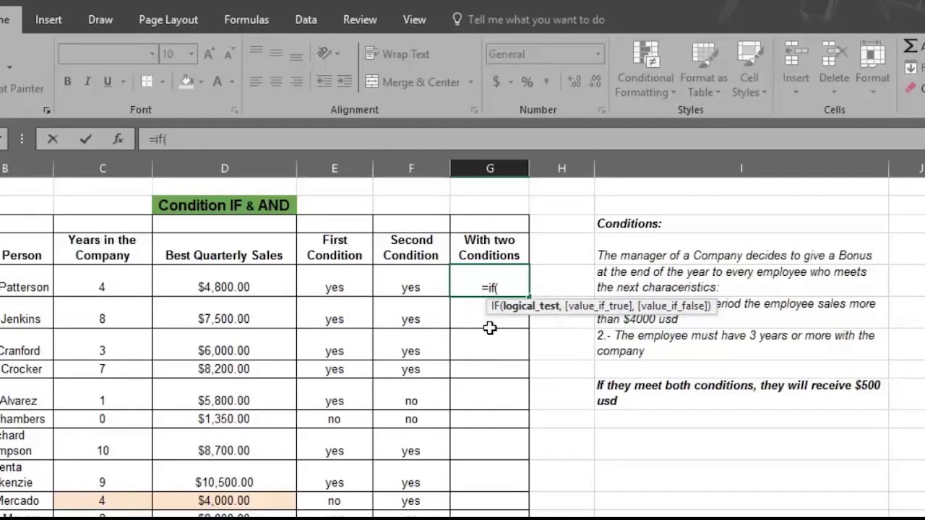
text(and)
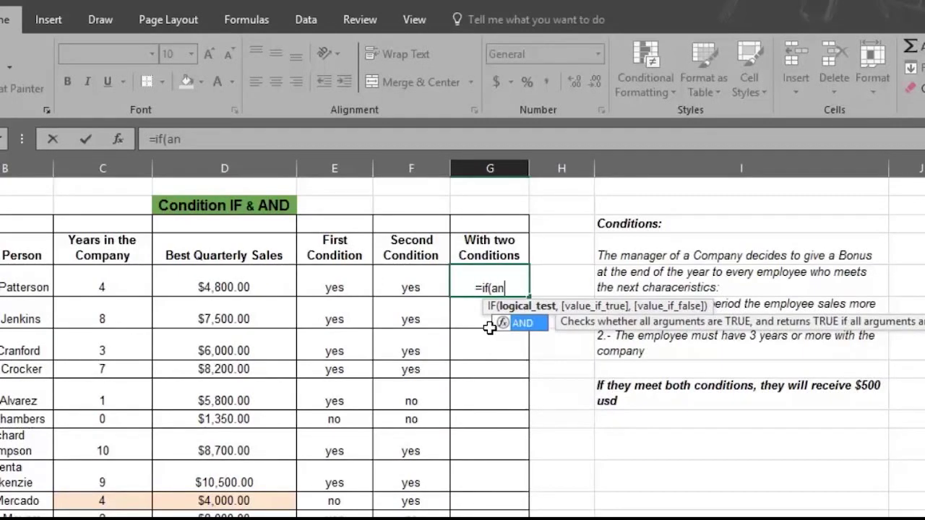
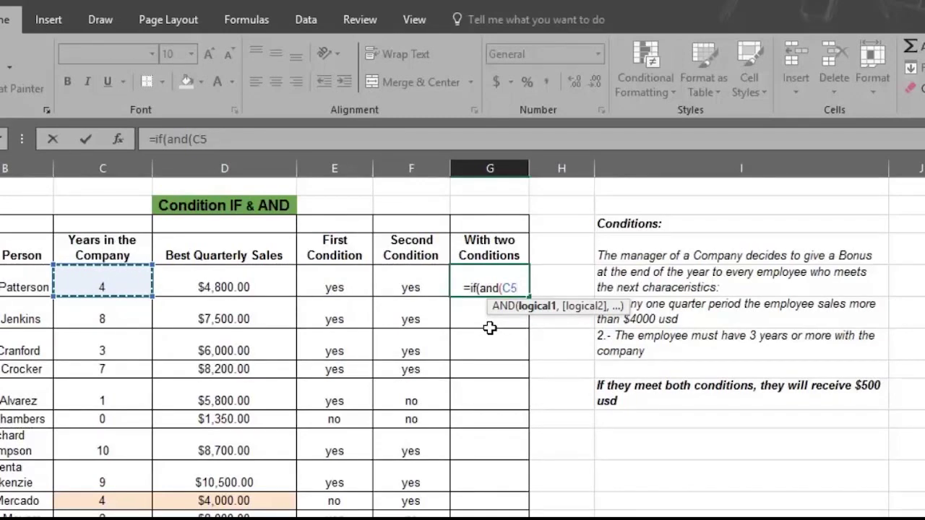
text(>=)
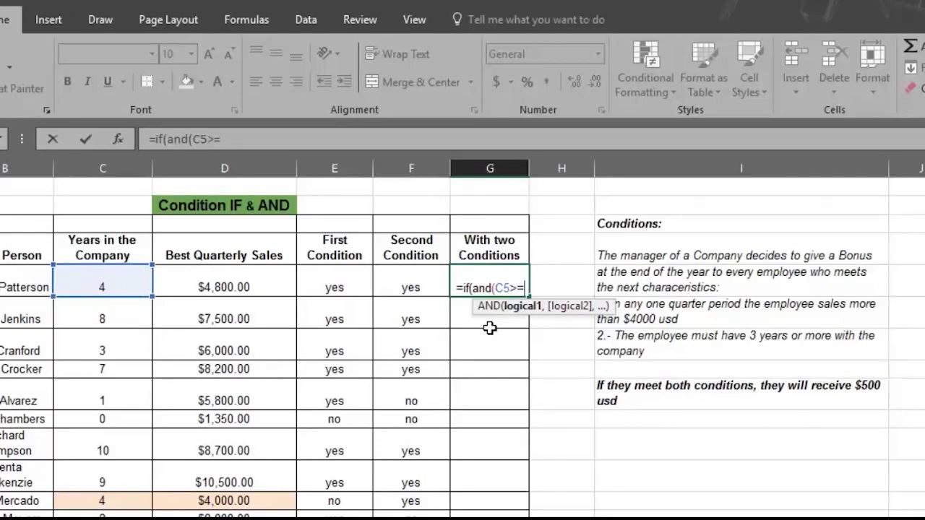
text(3)
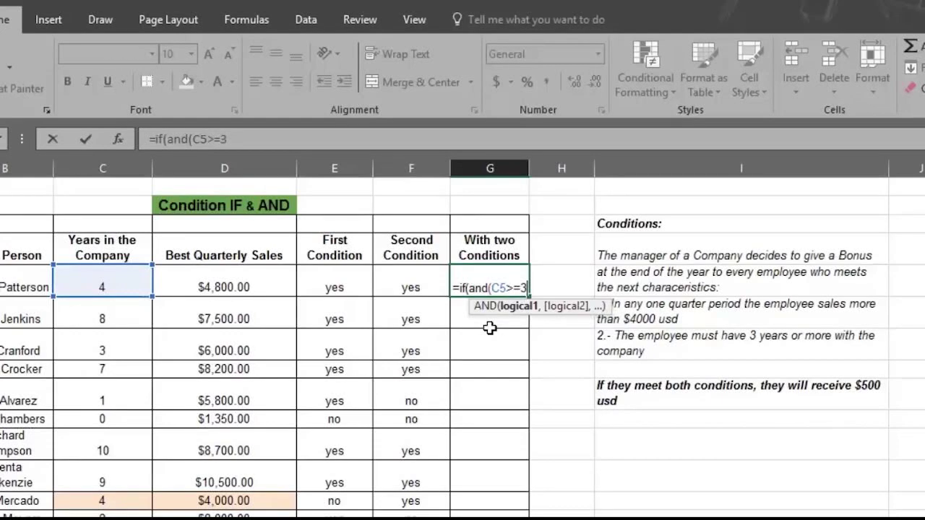
- Add D5>4000 as the second condition of the AND test and close the AND function
text(,)
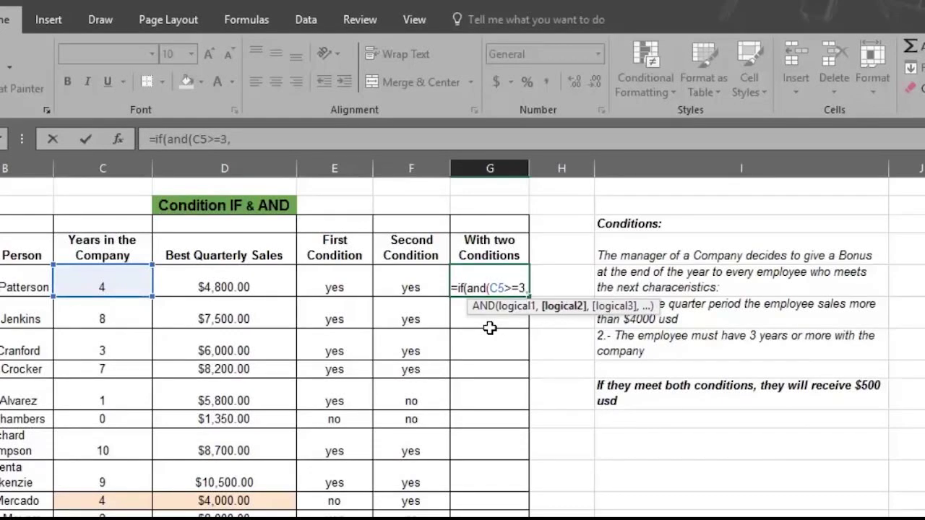
key(Left)
key(Left)
key(Left)
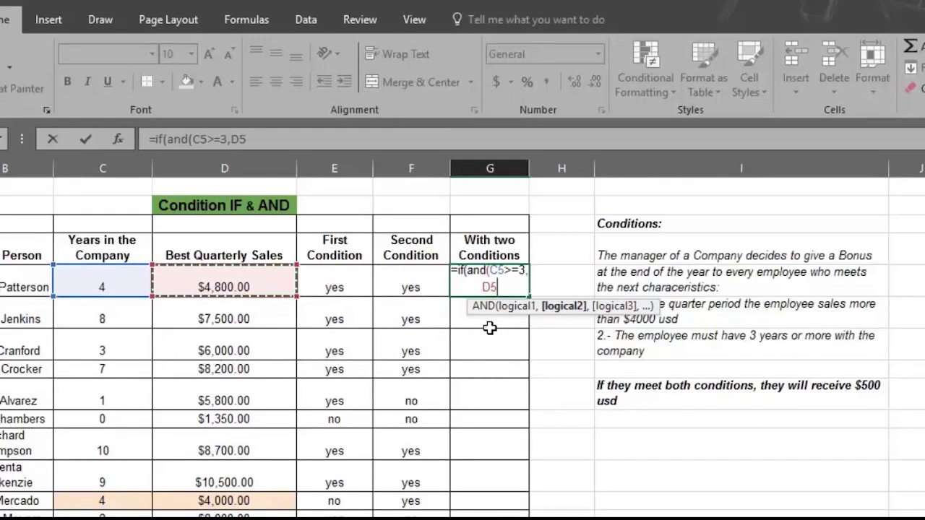
text(>)
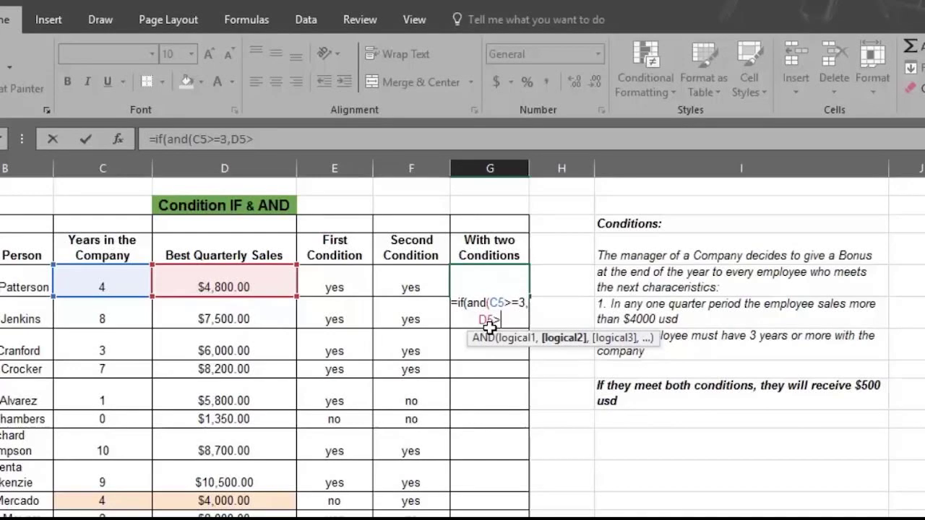
text(4000)
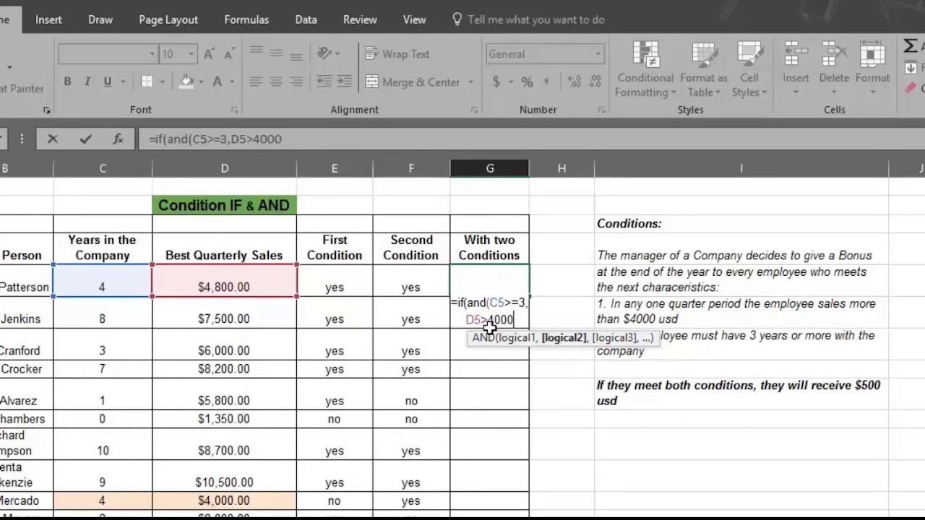
text())
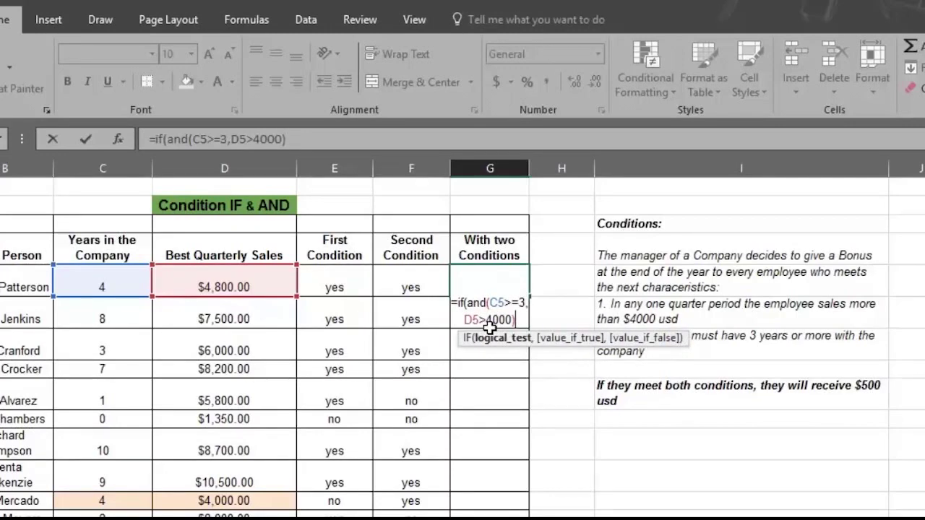
- Complete the G5 formula with "yes" as the true result and "no" as the false result
text(,)
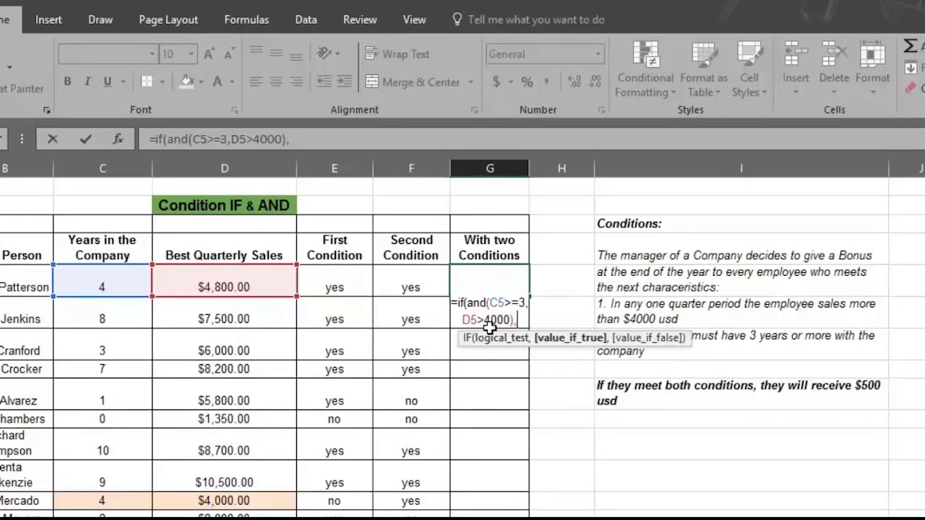
text("yes)
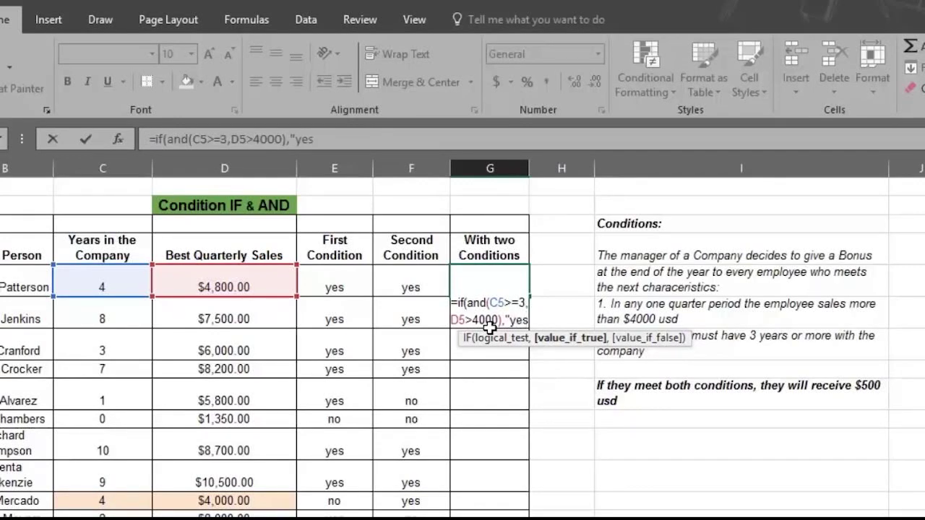
text(")
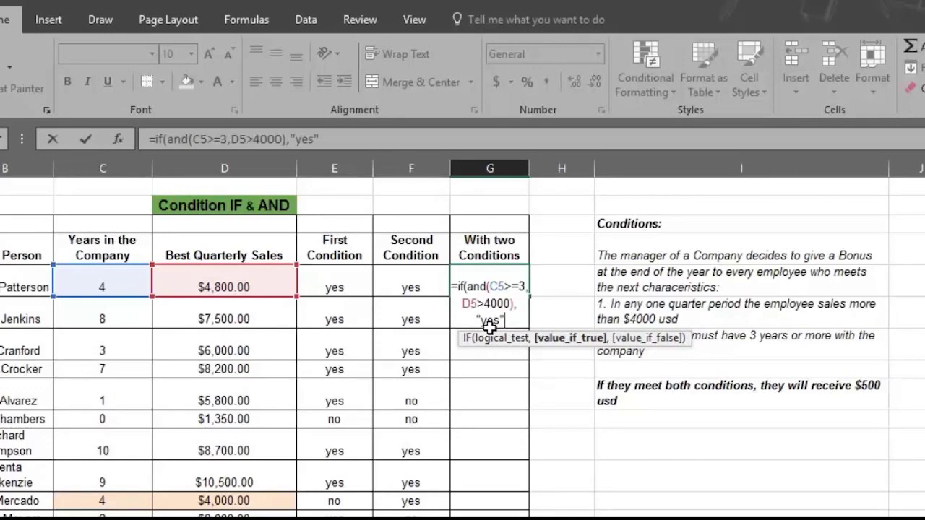
text(,"no)
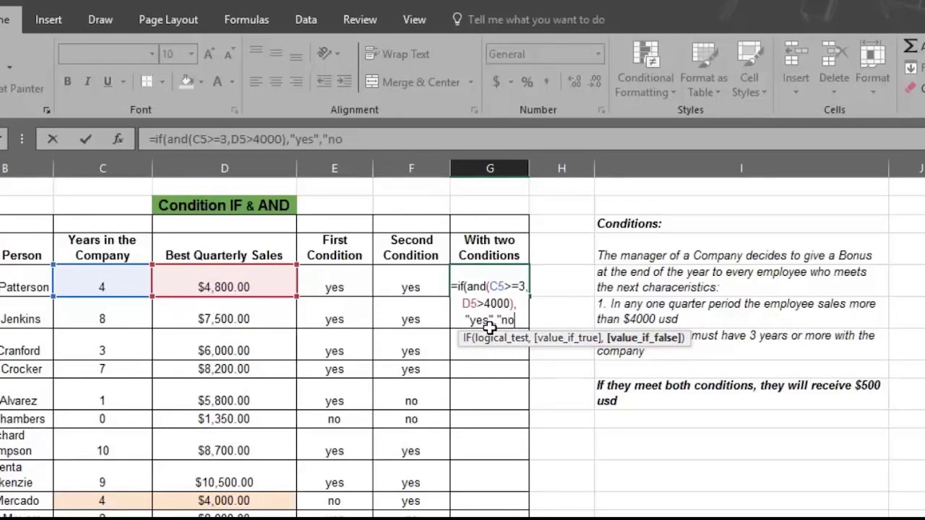
text(")
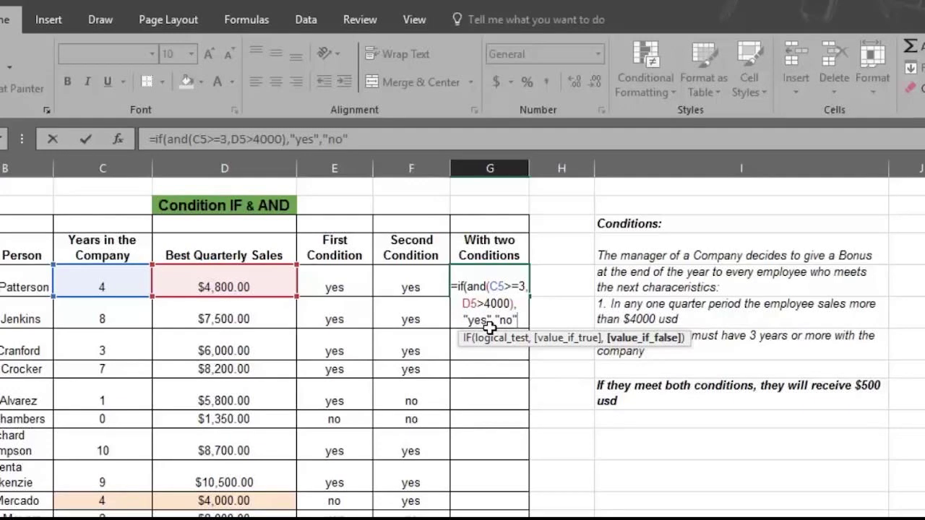
text())
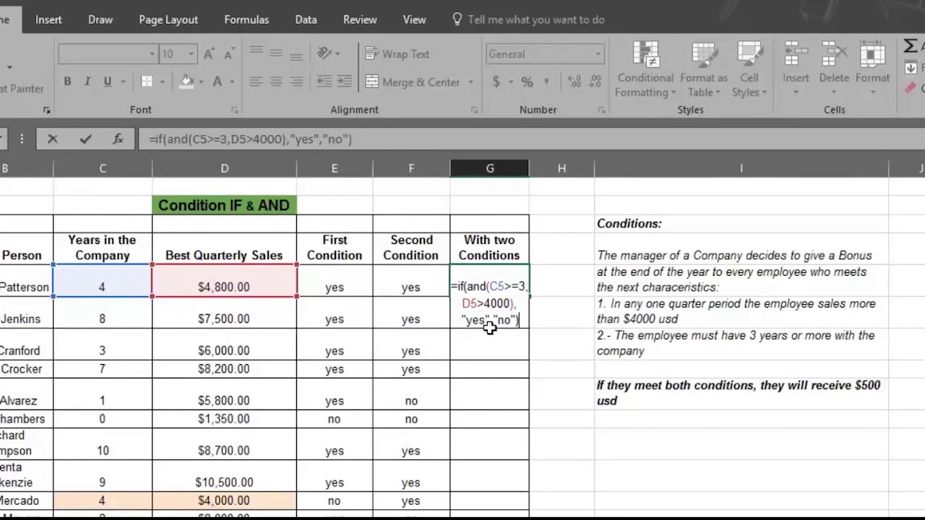
key(Return)
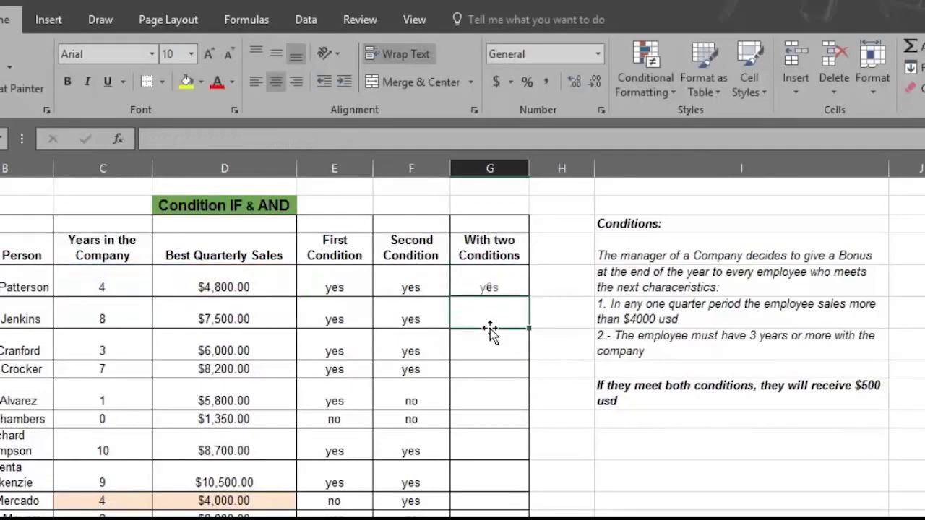
- Fill the G5 formula down the With two Conditions column to row 21 and select G13 to check its formula
key(Up)
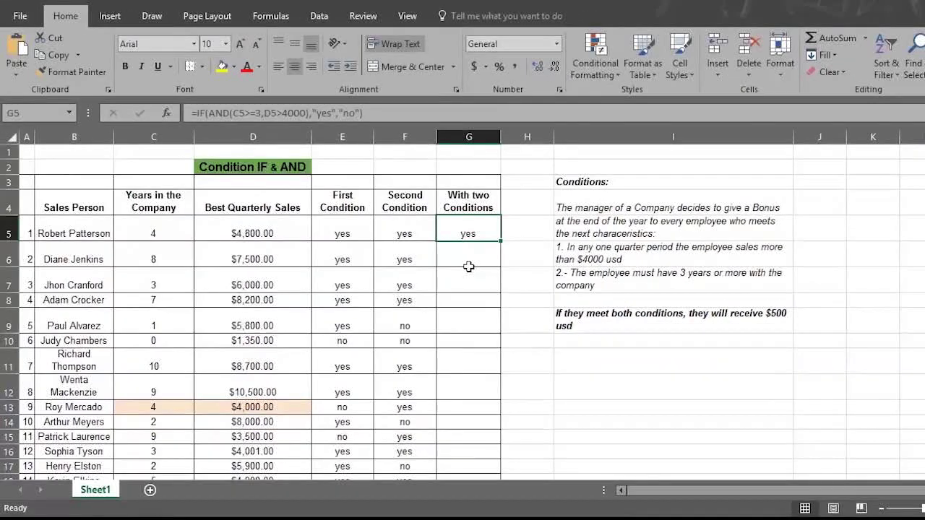
drag(501, 240, 522, 458)
scroll(522, 457, up, 1)
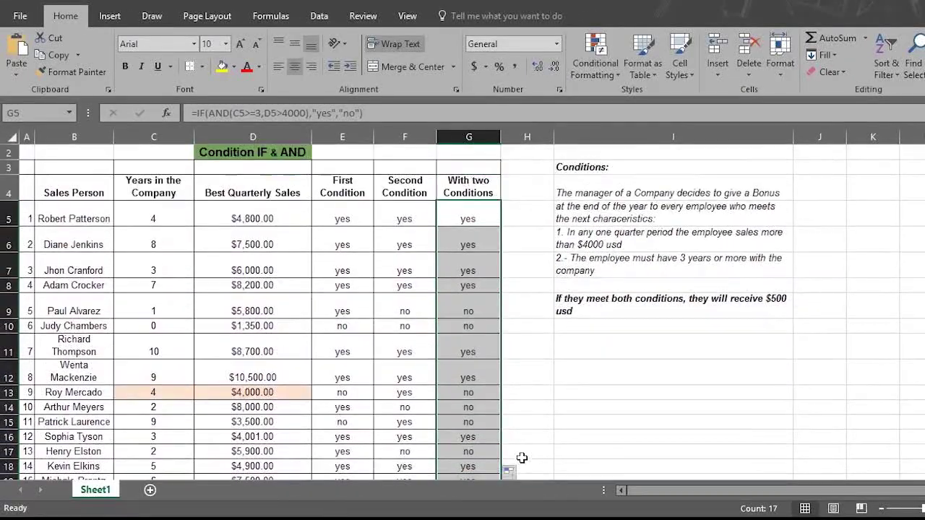
click(486, 393)
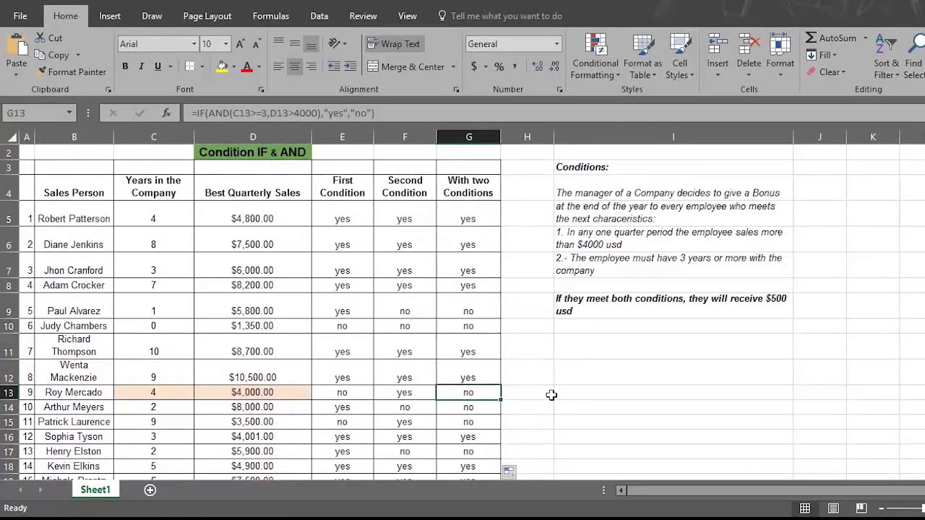